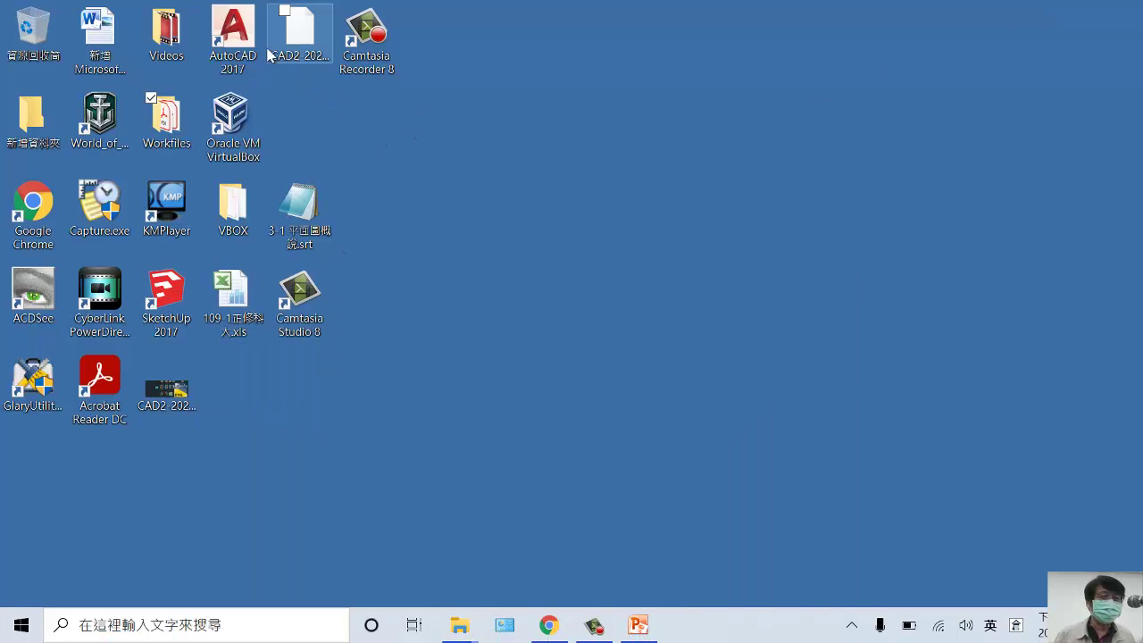
- Launch AutoCAD 2017 and open the recovered student drawing from the backup files, turning off further repair notices
double_click(246, 29)
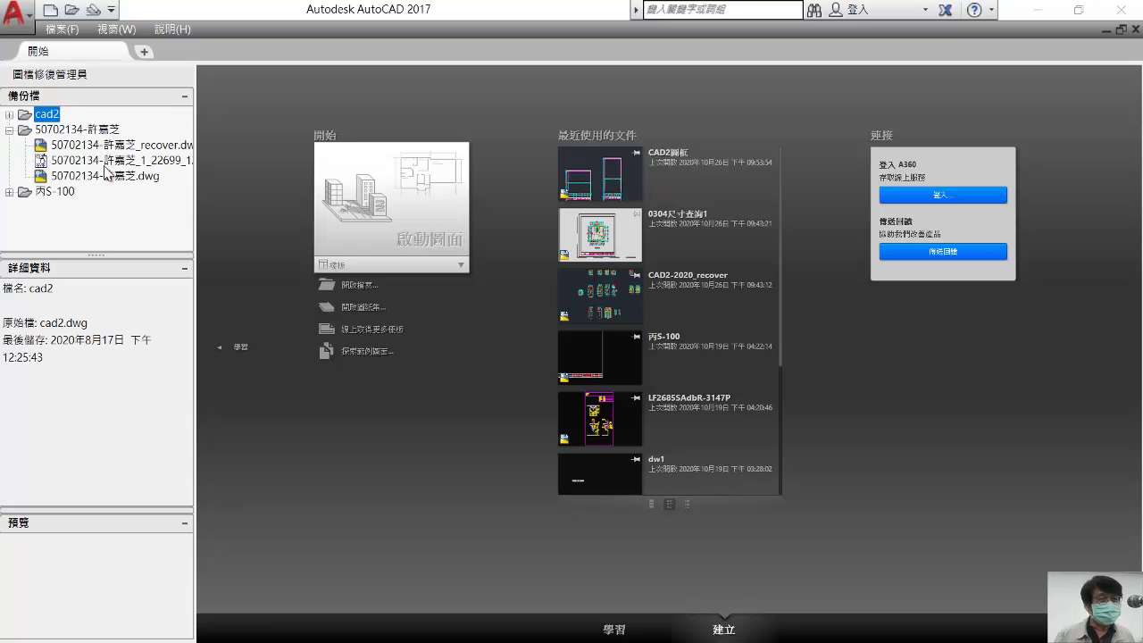
left_click(113, 148)
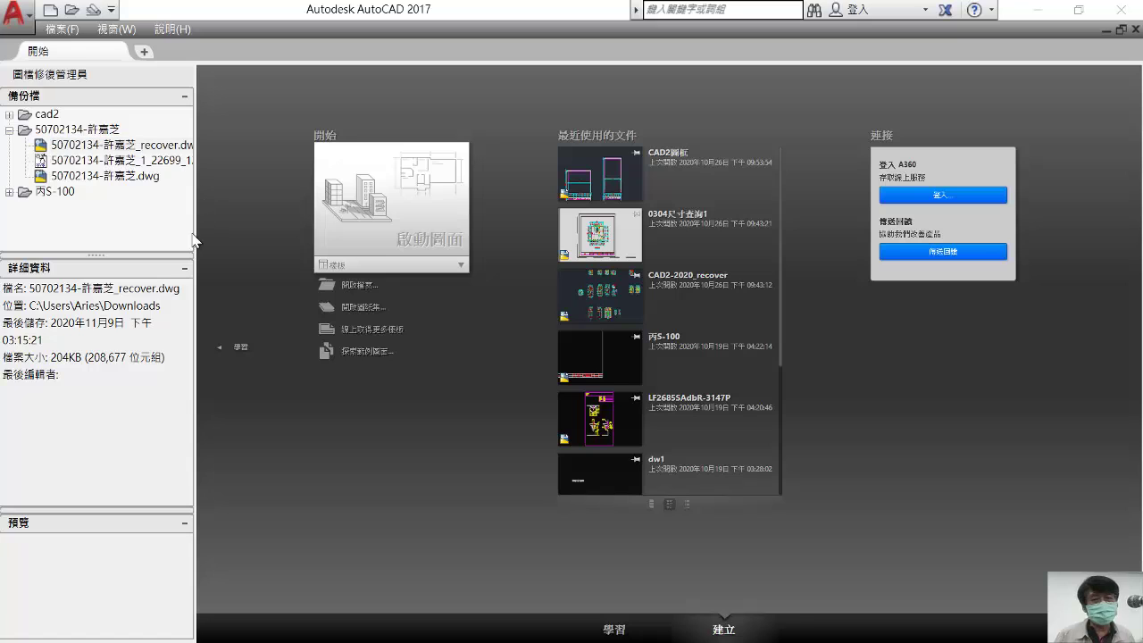
double_click(128, 148)
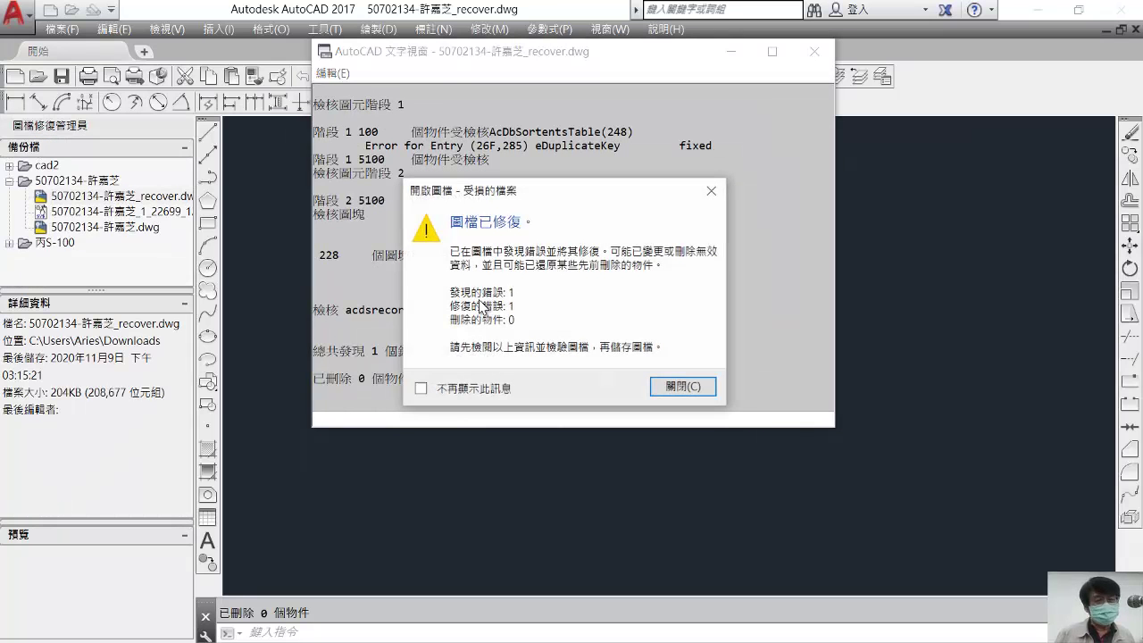
left_click(434, 390)
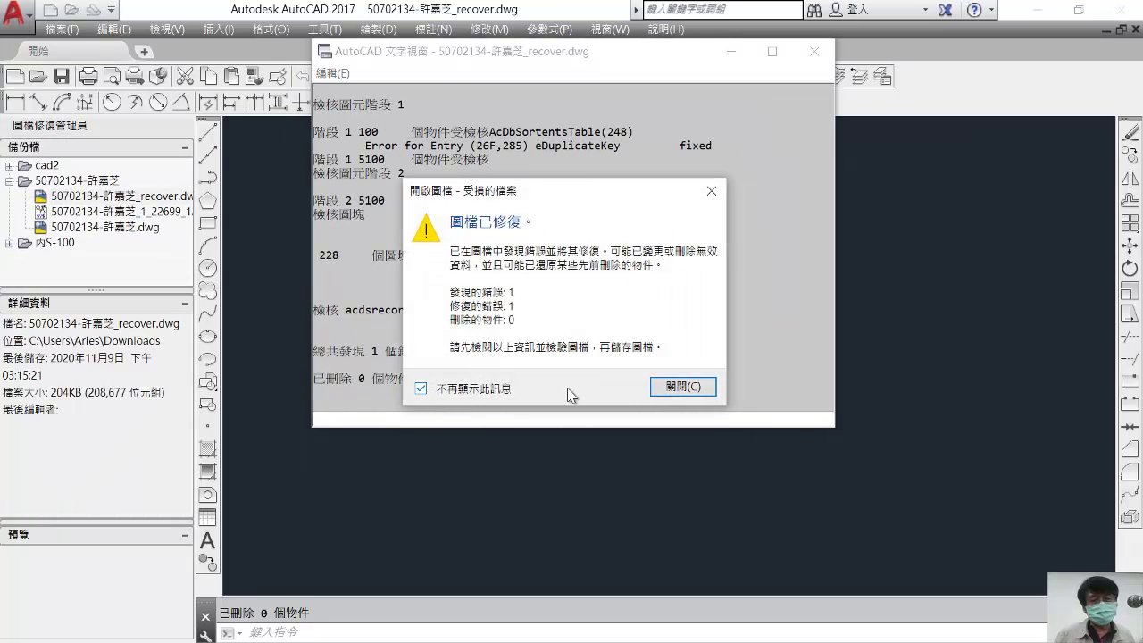
left_click(683, 386)
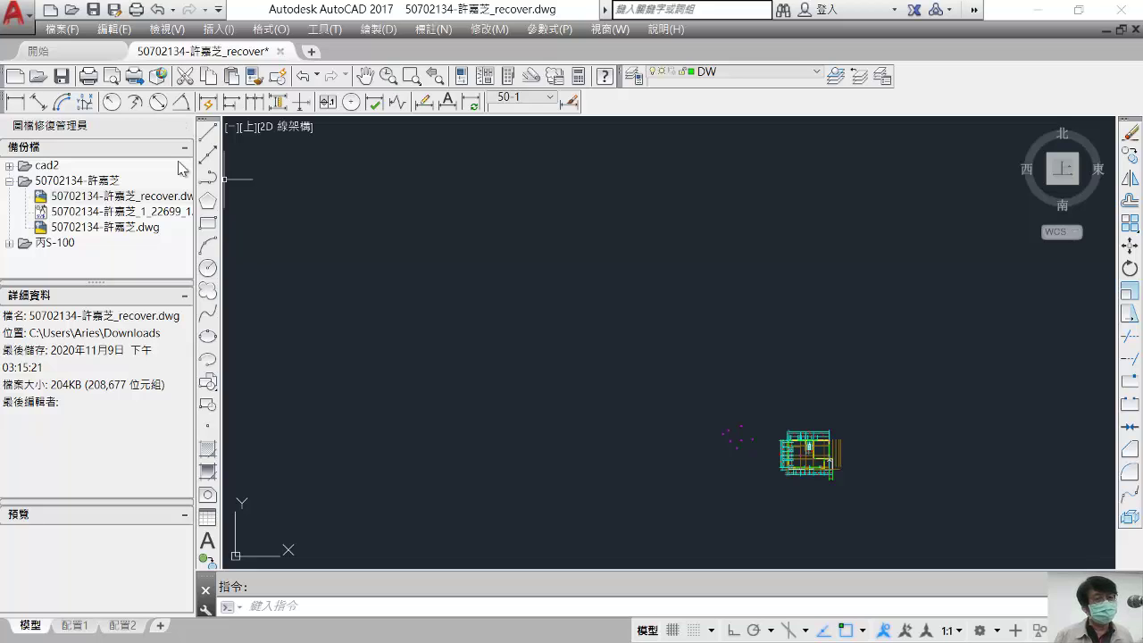
- Open 丙S-100_recover.dwg from the 丙S-100 backup group and close the Drawing Recovery Manager
left_click(57, 243)
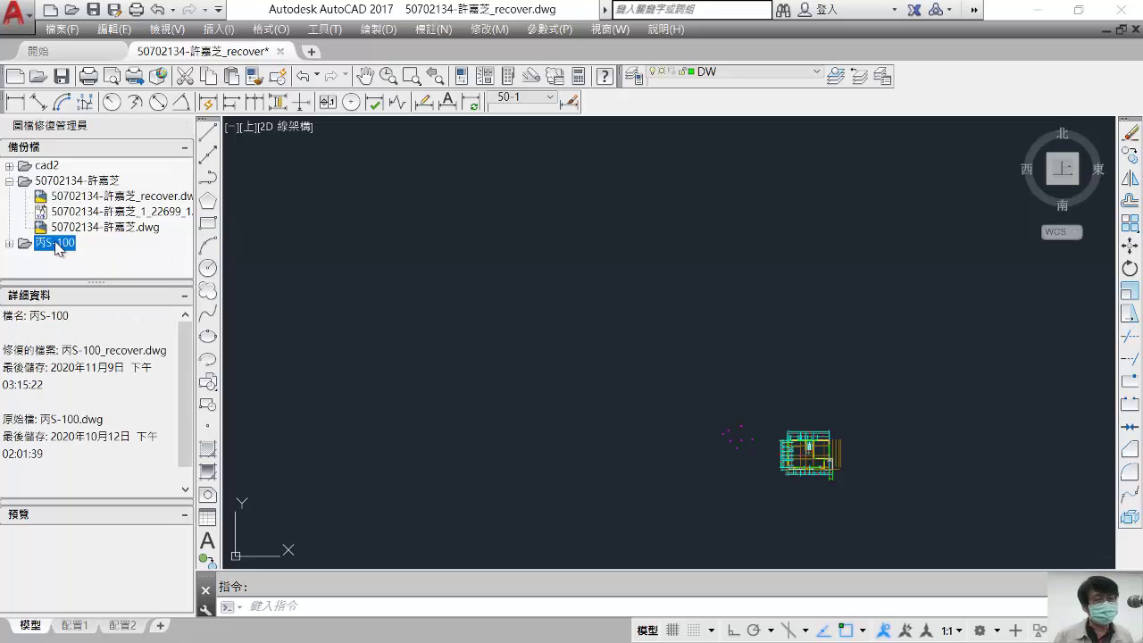
left_click(9, 243)
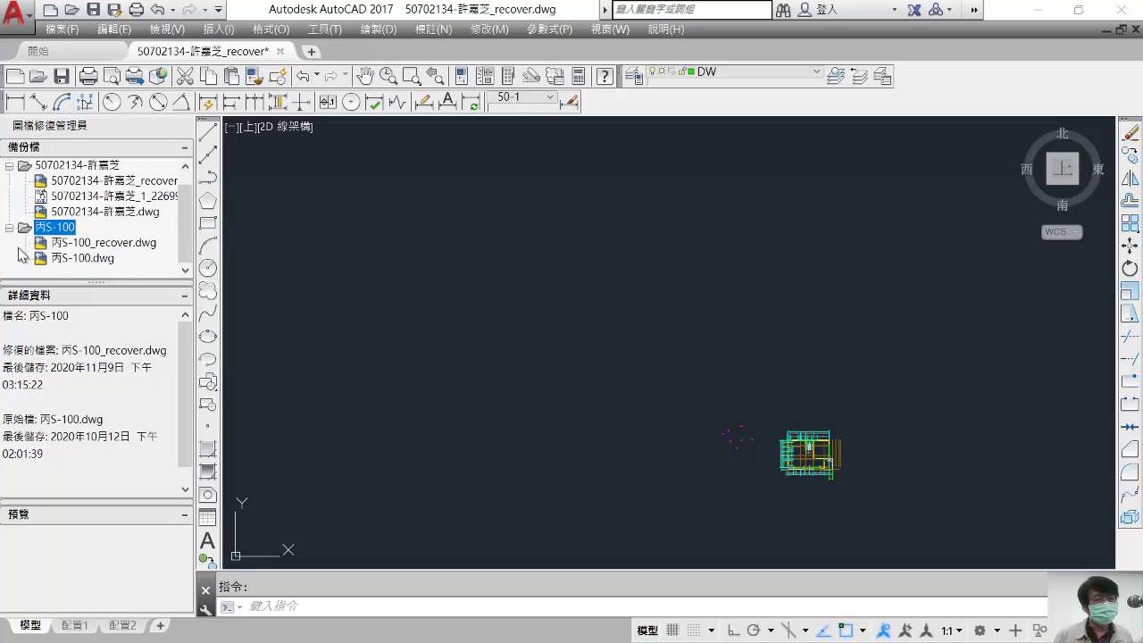
double_click(98, 246)
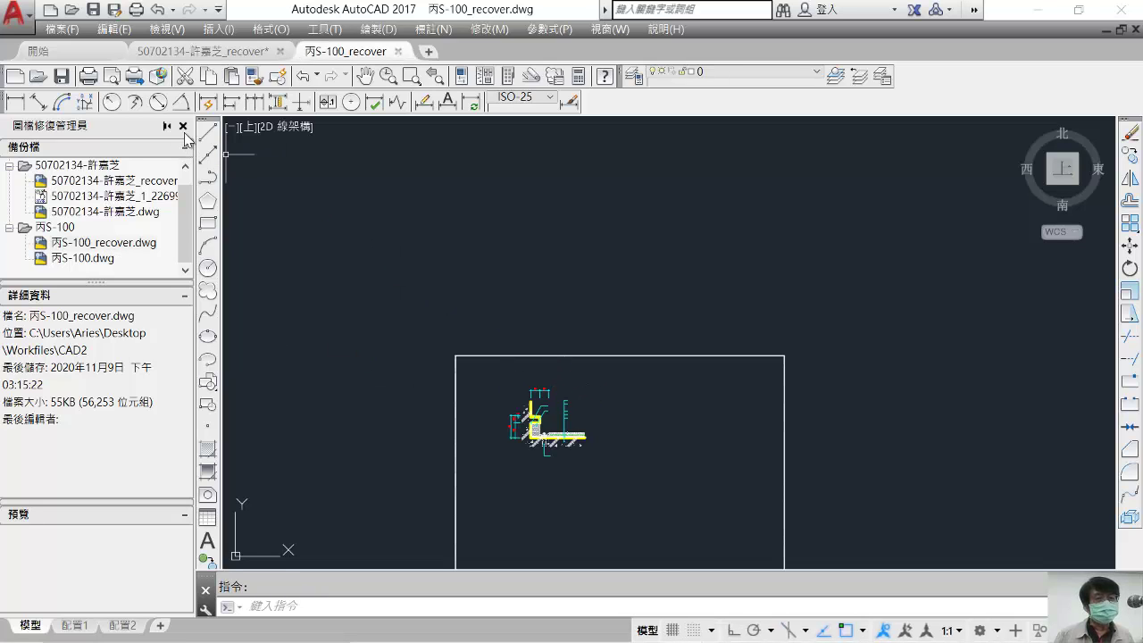
left_click(183, 126)
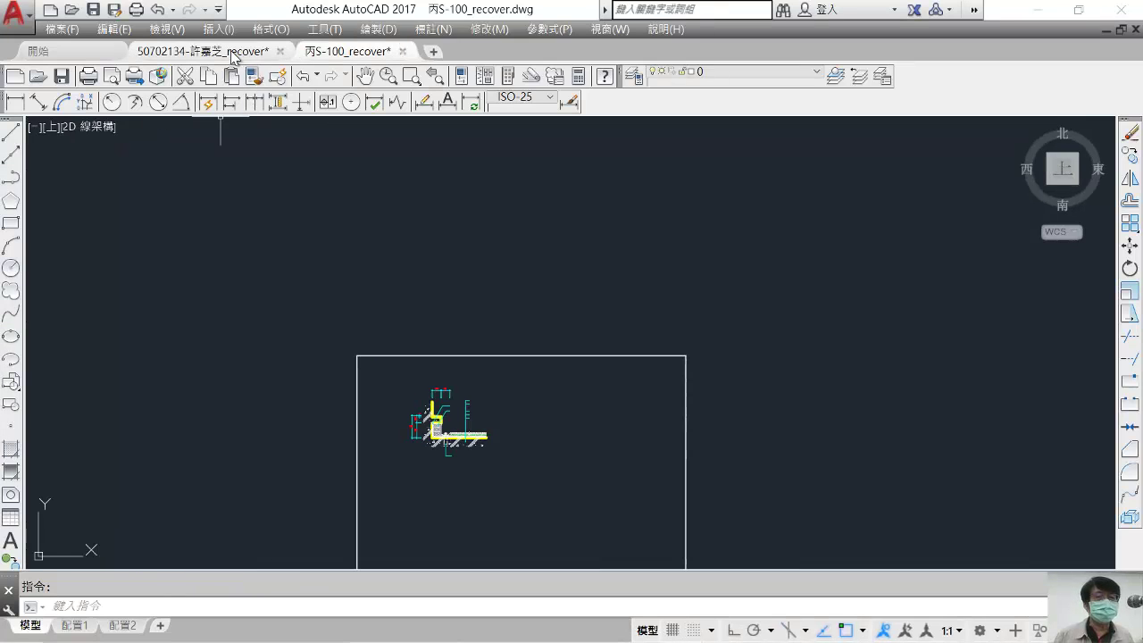
- Look over the layout of plans in the recovered student drawing and return to the 丙S-100_recover drawing
left_click(234, 54)
scroll(612, 349, "down", 4)
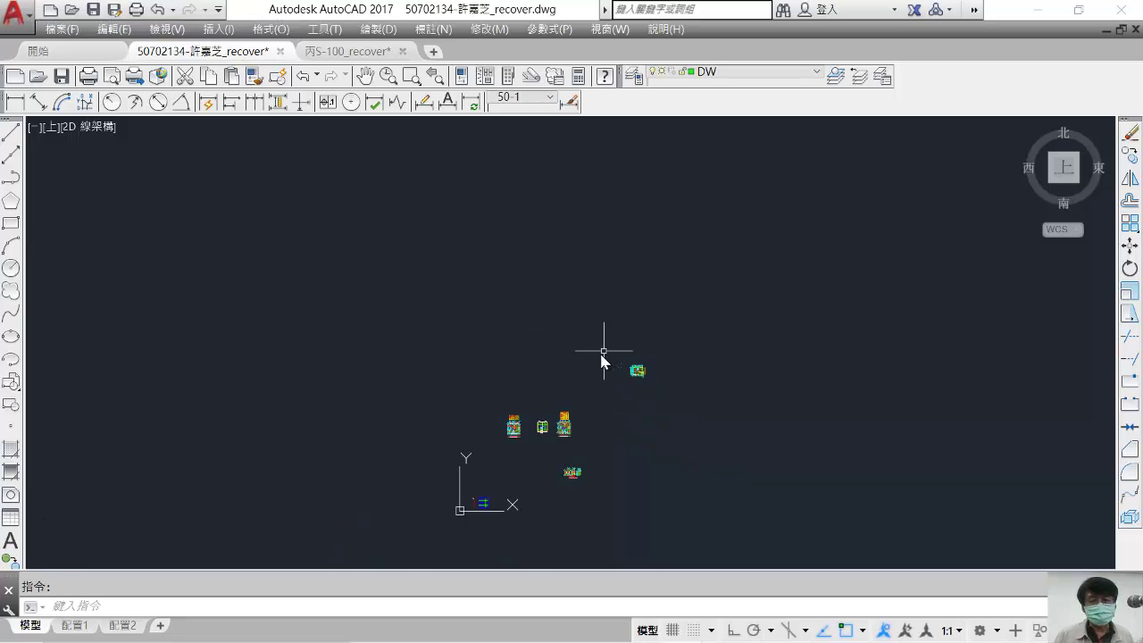
mouse_move(602, 357)
middle_mouse_down()
mouse_move(467, 270)
mouse_move(375, 332)
middle_mouse_up()
scroll(349, 331, "down", 3)
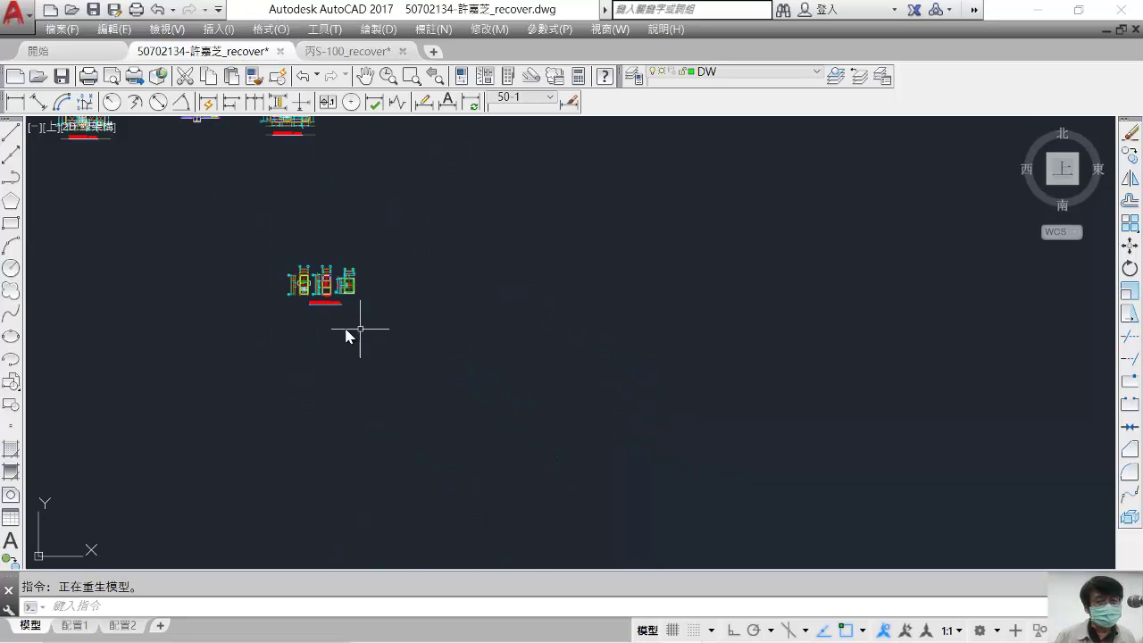
scroll(247, 260, "up", 2)
middle_click_drag(247, 260, 268, 402)
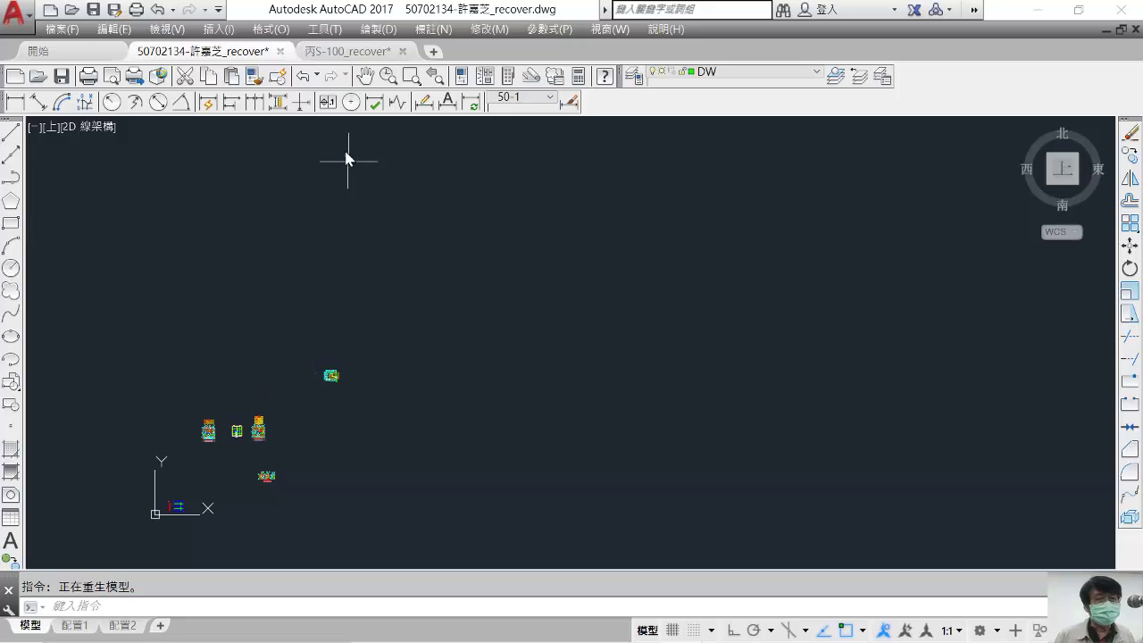
left_click(345, 51)
scroll(460, 394, "up", 3)
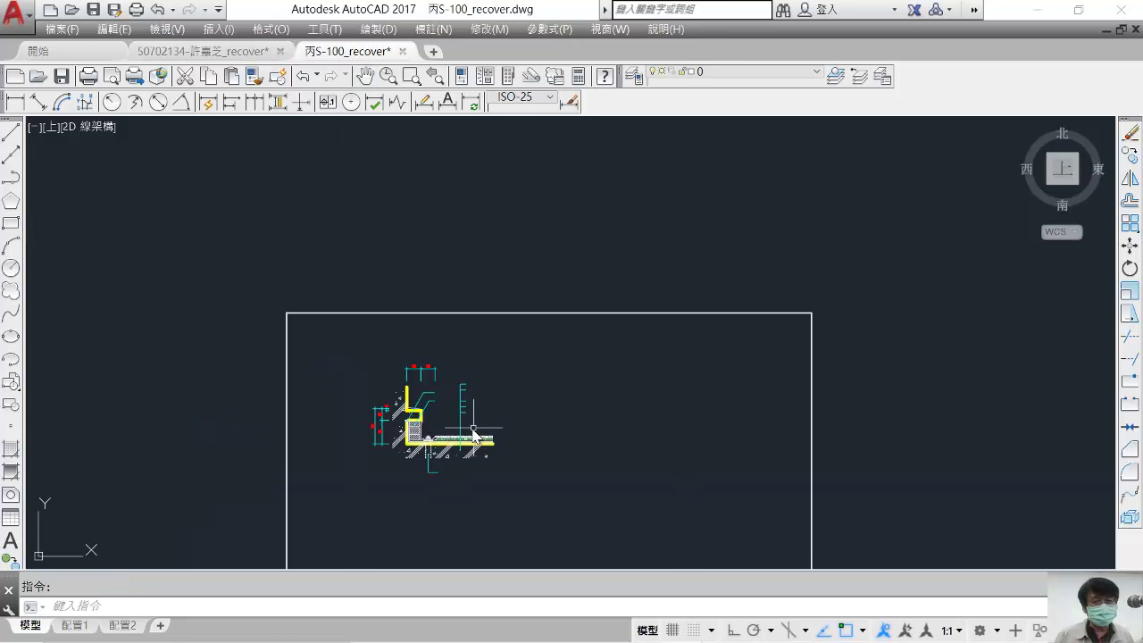
left_click(548, 370)
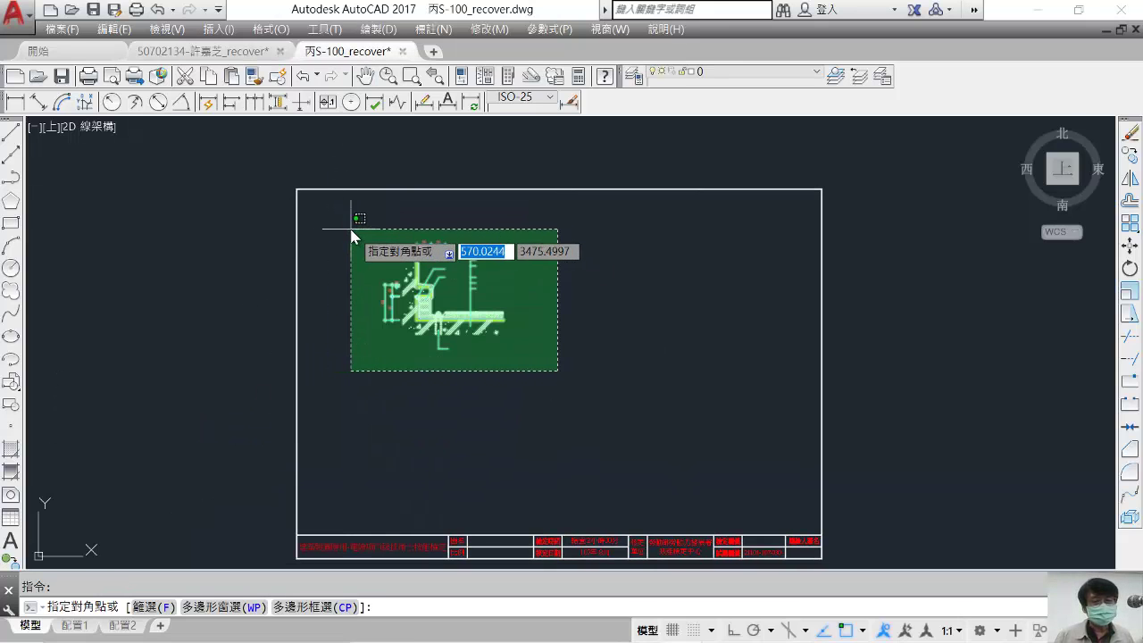
left_click(358, 227)
type("co")
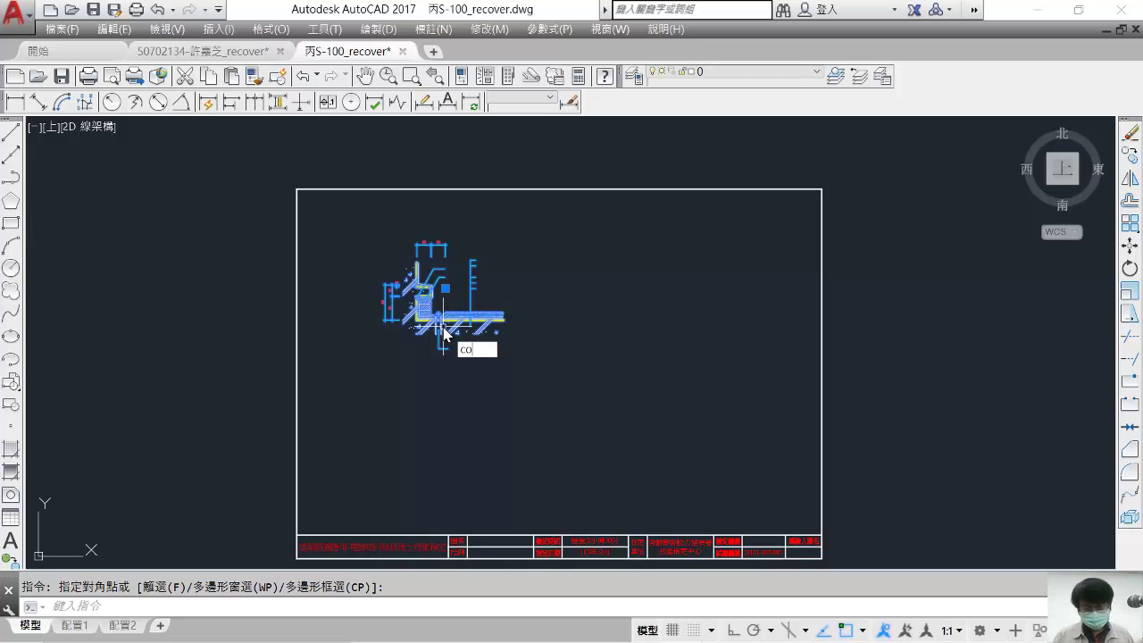
key("Return")
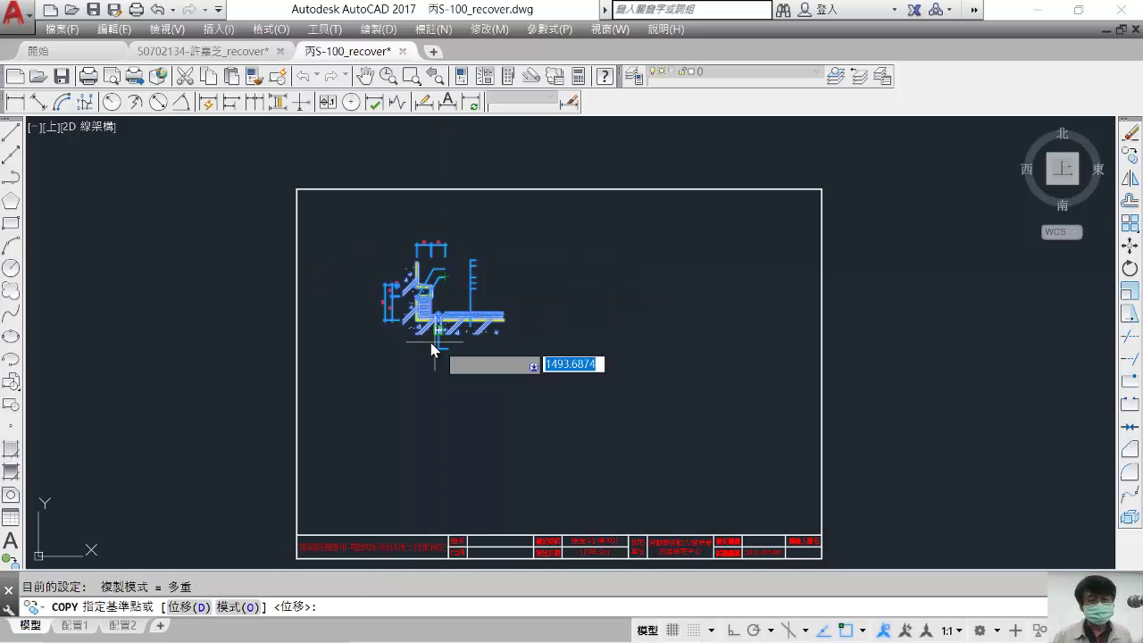
left_click(388, 315)
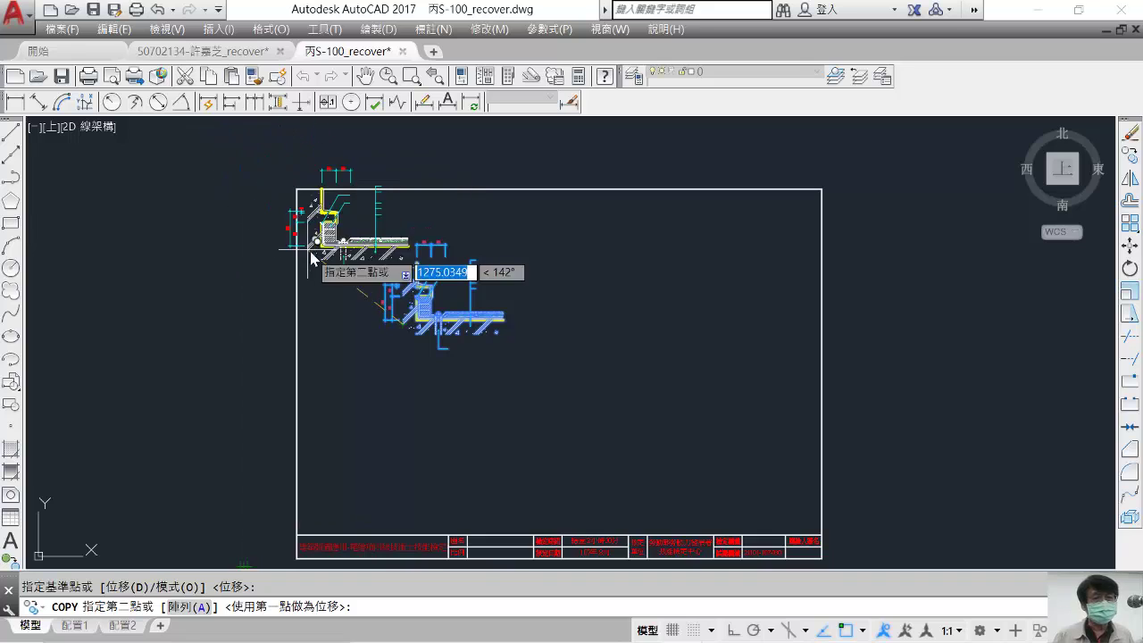
key("Escape")
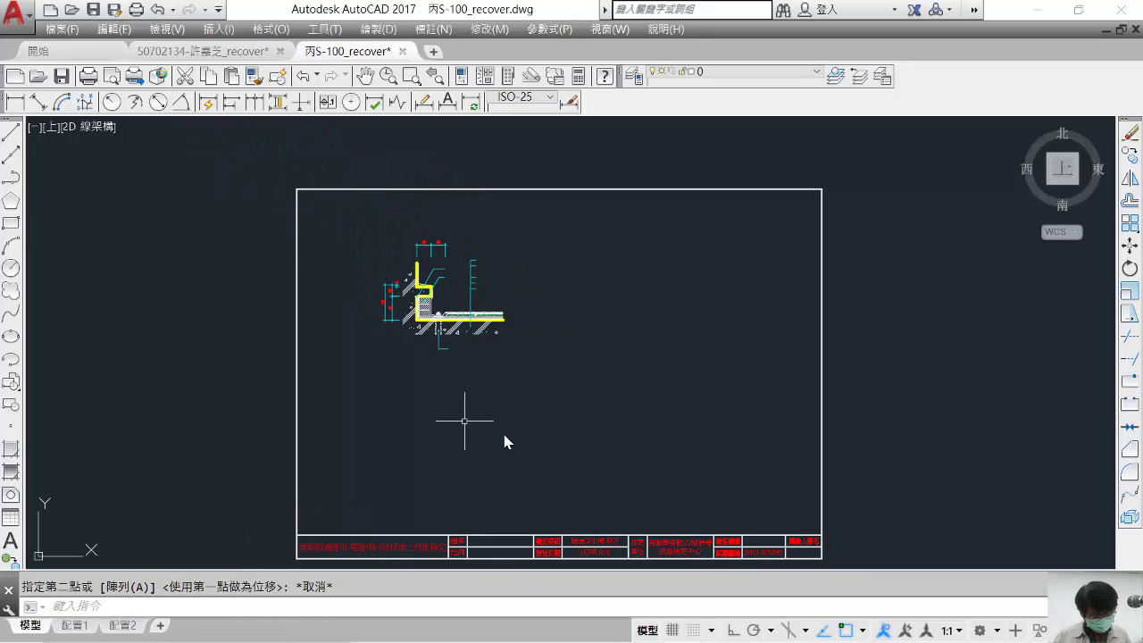
- Copy the section detail inside the 丙S-100 sheet frame and paste it into the empty area east of the student drawing's plans
left_click(536, 381)
left_click(357, 239)
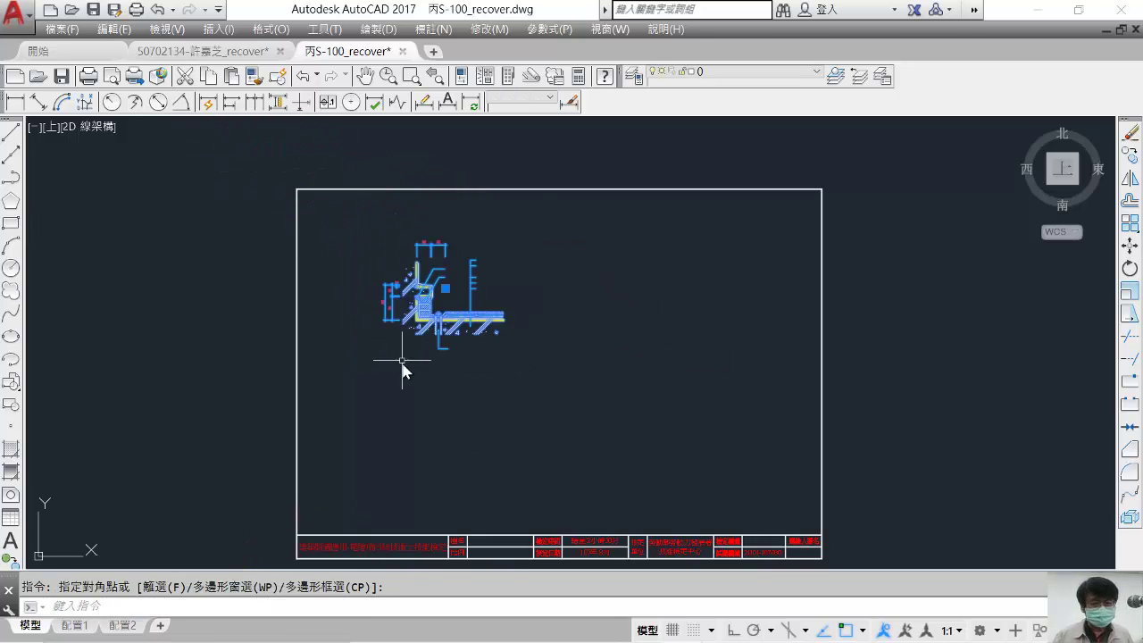
key("ctrl+c")
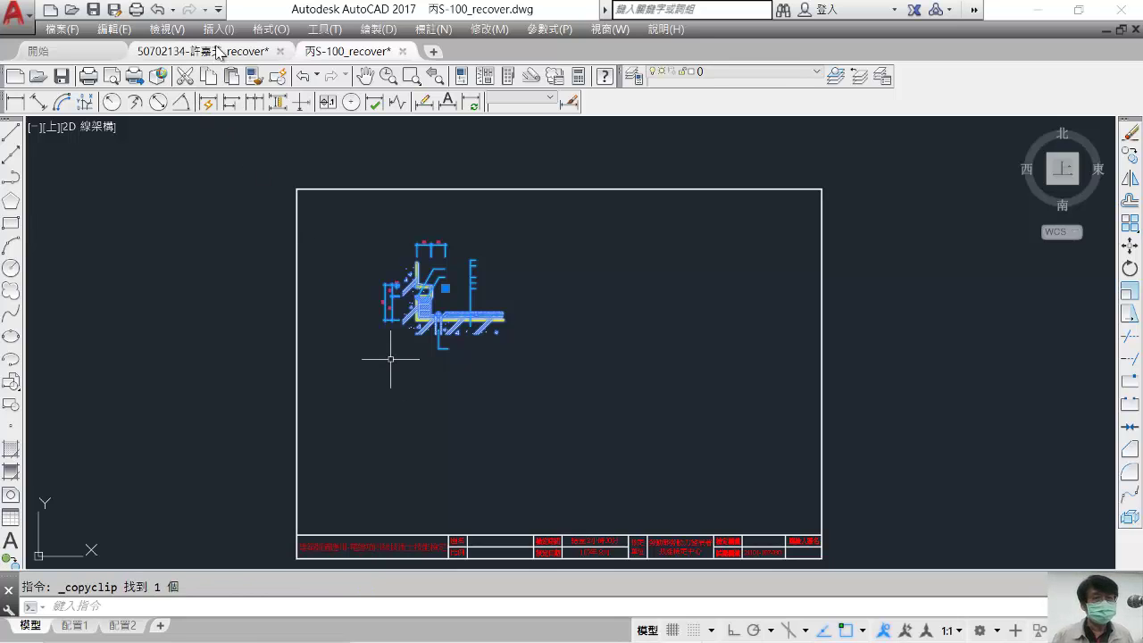
left_click(223, 51)
key("ctrl+v")
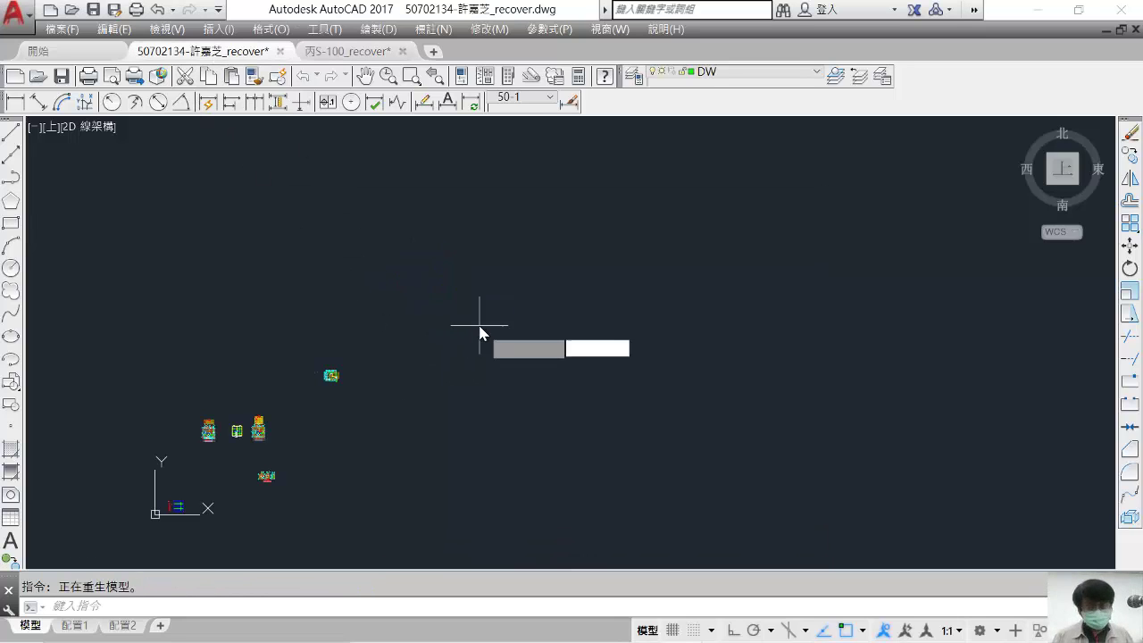
left_click(543, 332)
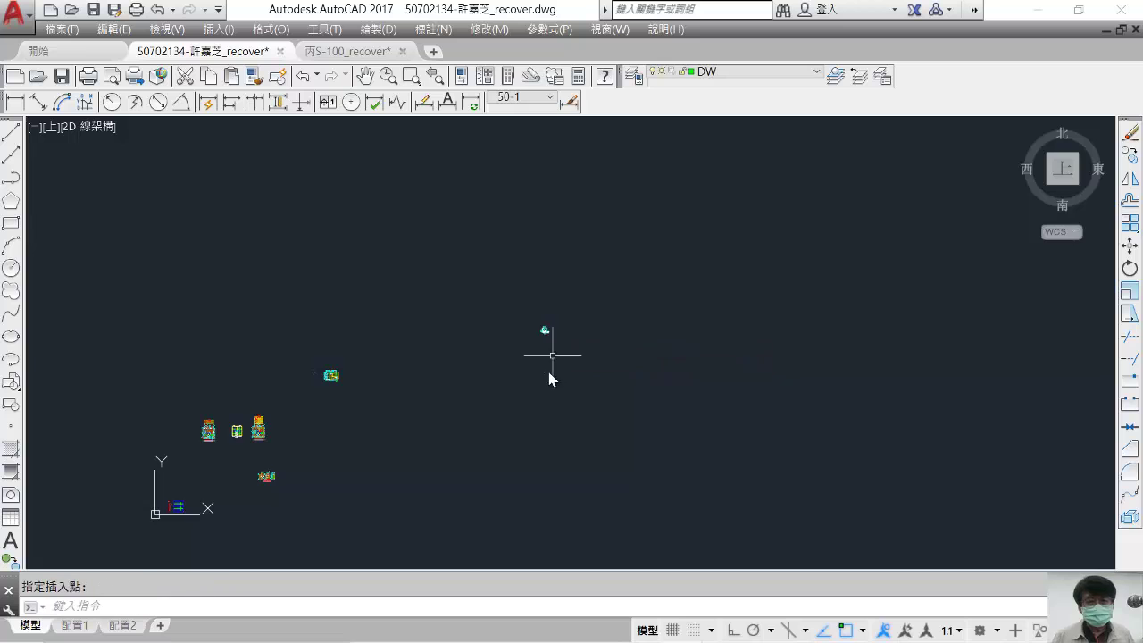
- Examine the pasted section detail, including its dimensions, leader lines, brick hatching, drain and floor layers
scroll(557, 308, "up", 3)
middle_click_drag(555, 186, 454, 401)
scroll(414, 464, "up", 10)
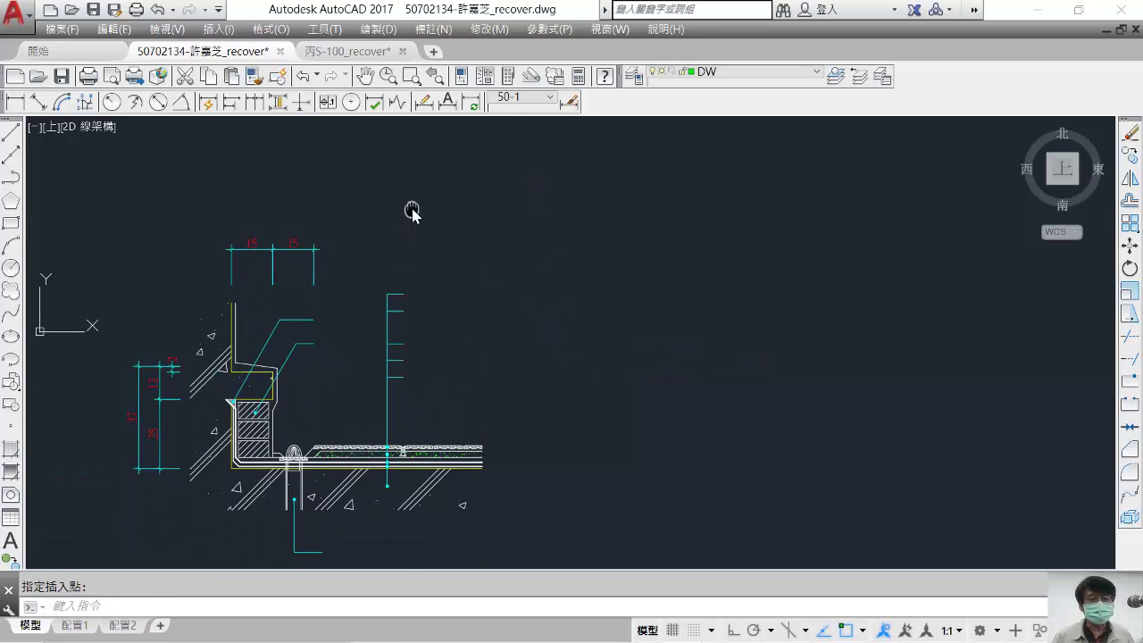
mouse_move(272, 299)
middle_mouse_down()
mouse_move(369, 217)
mouse_move(376, 197)
middle_mouse_up()
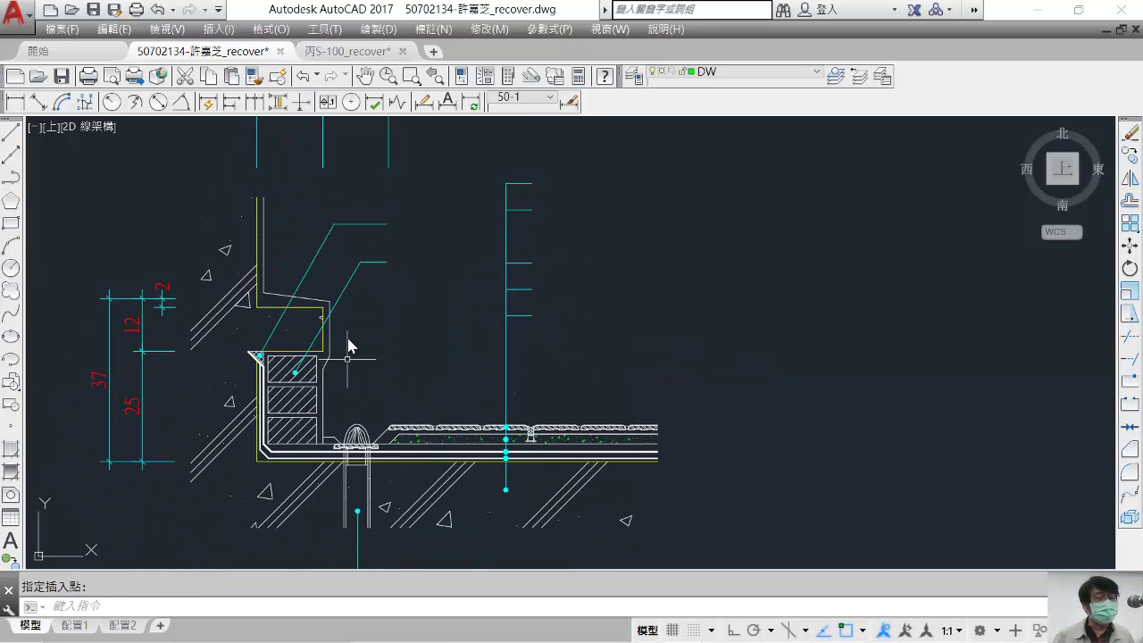
middle_click_drag(346, 351, 338, 388)
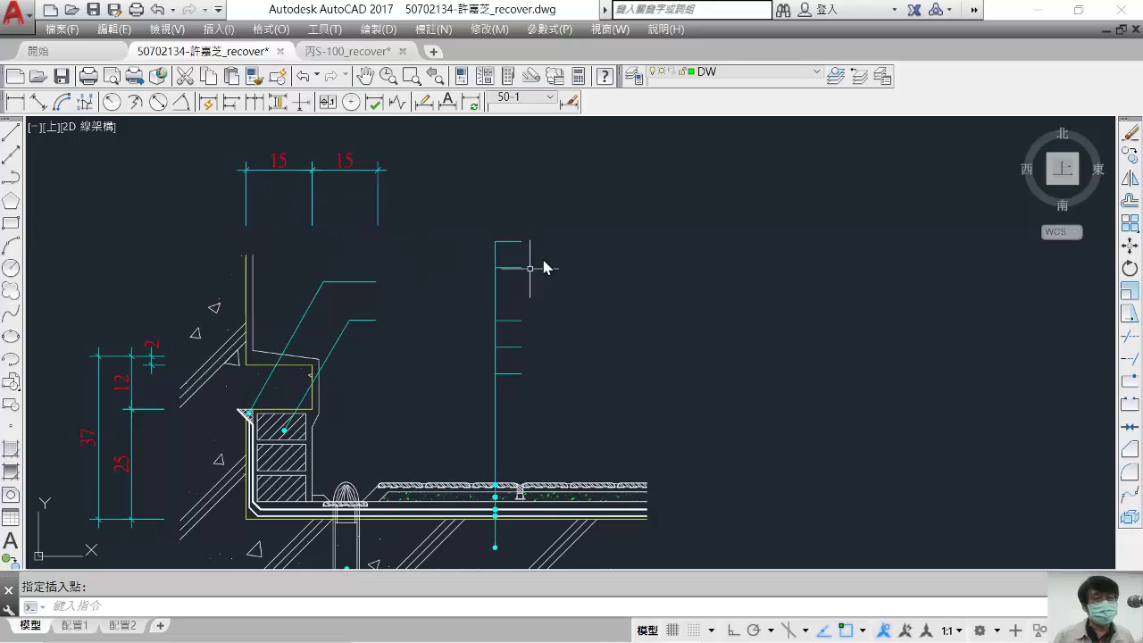
scroll(528, 269, "down", 3)
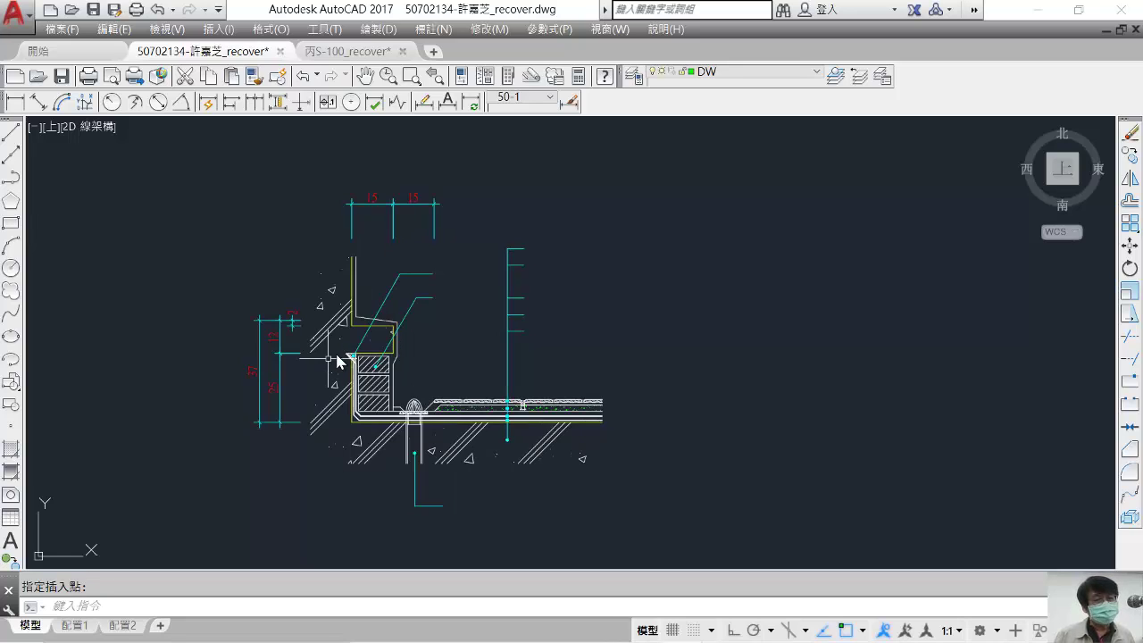
scroll(329, 339, "up", 2)
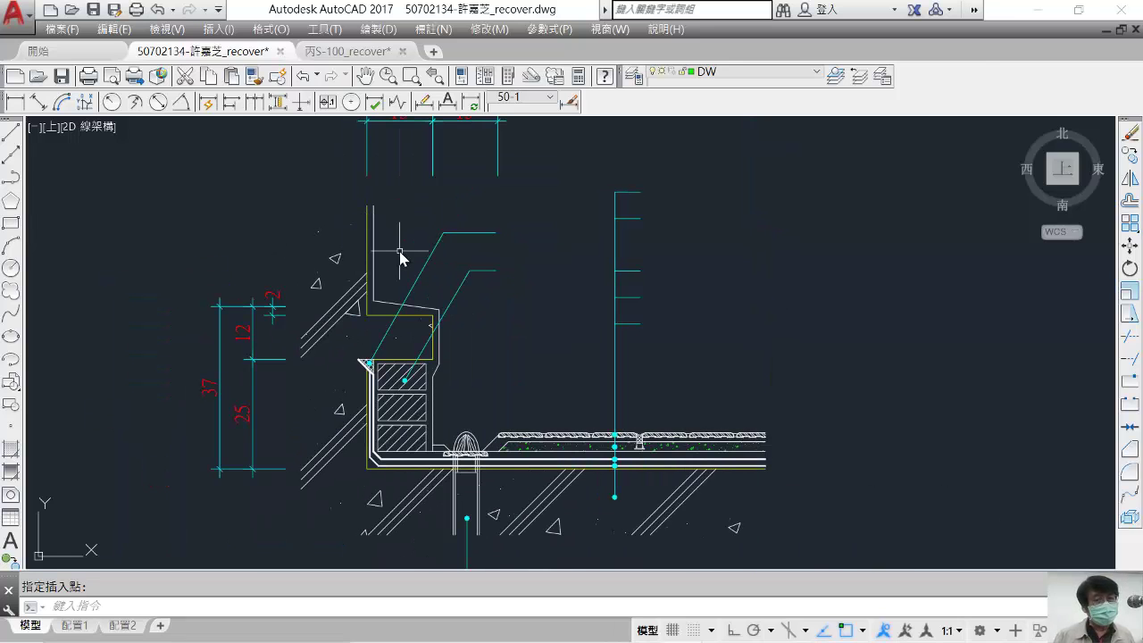
middle_click_drag(427, 232, 383, 301)
- Explode the pasted section detail into separate objects
key("Escape")
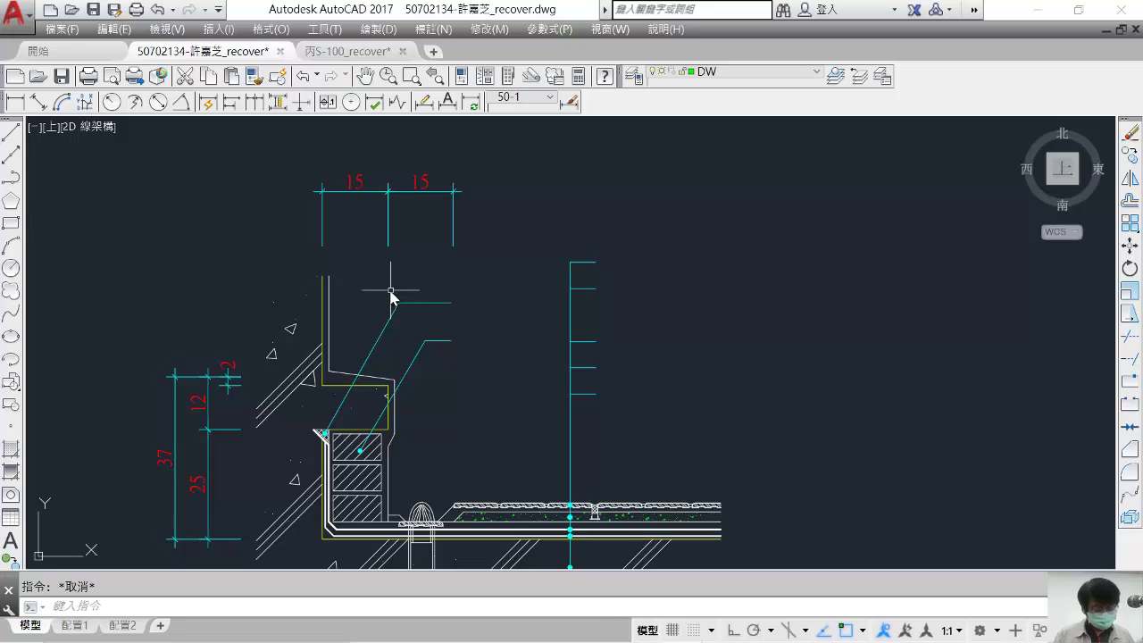
type("x")
key("Escape")
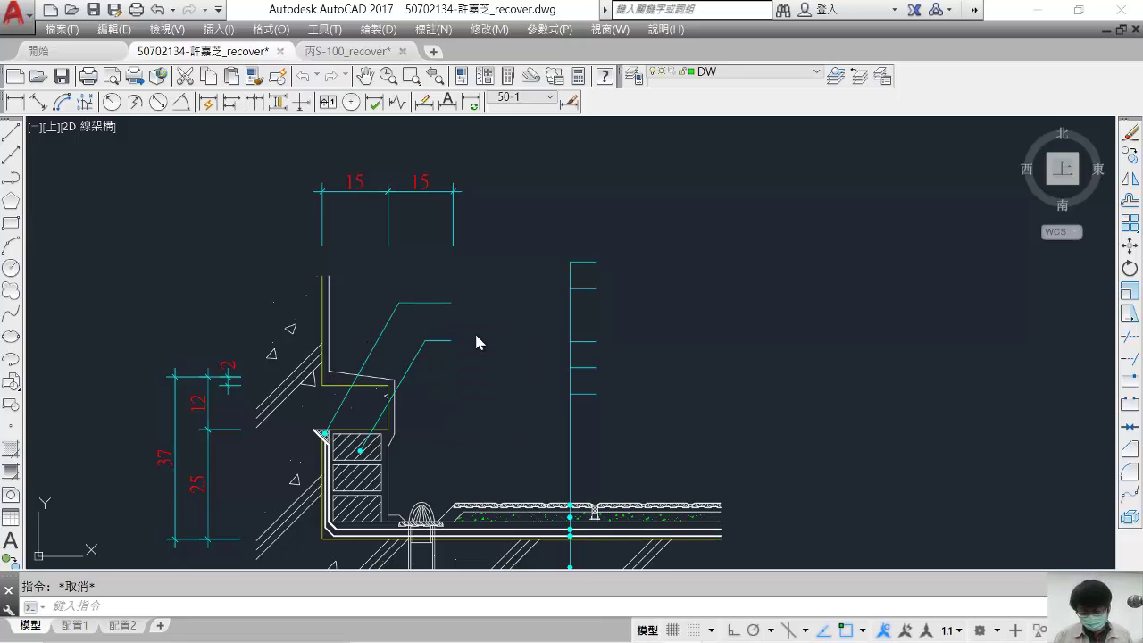
type("x")
key("Return")
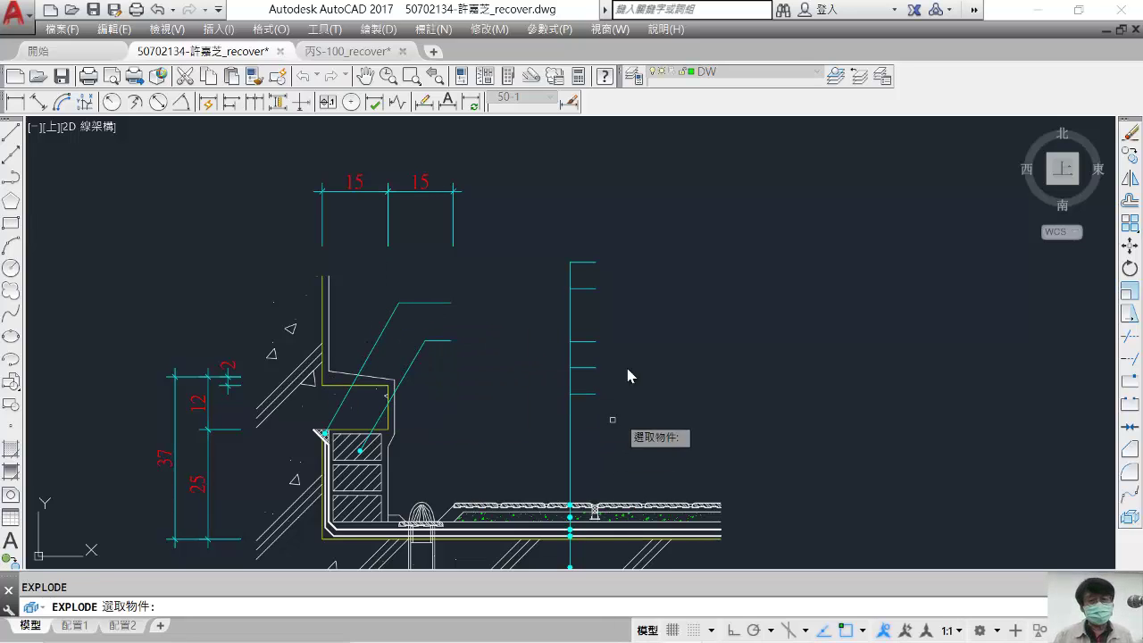
left_click(455, 220)
key("Return")
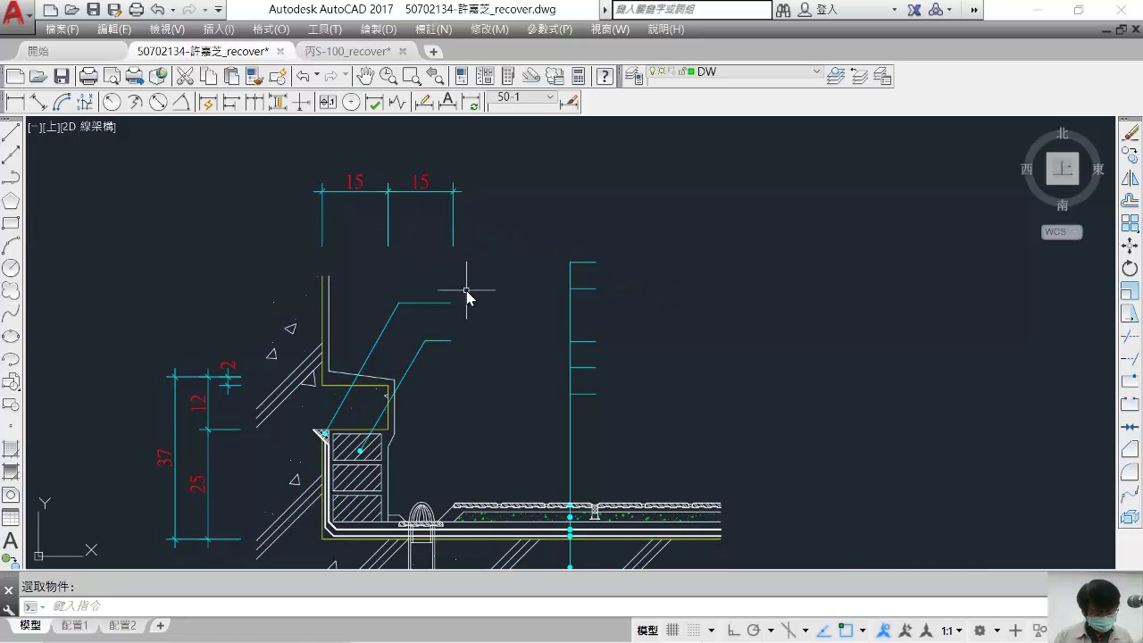
- Measure the distance spanned by the 15 dimension above the section detail
type("di")
key("Return")
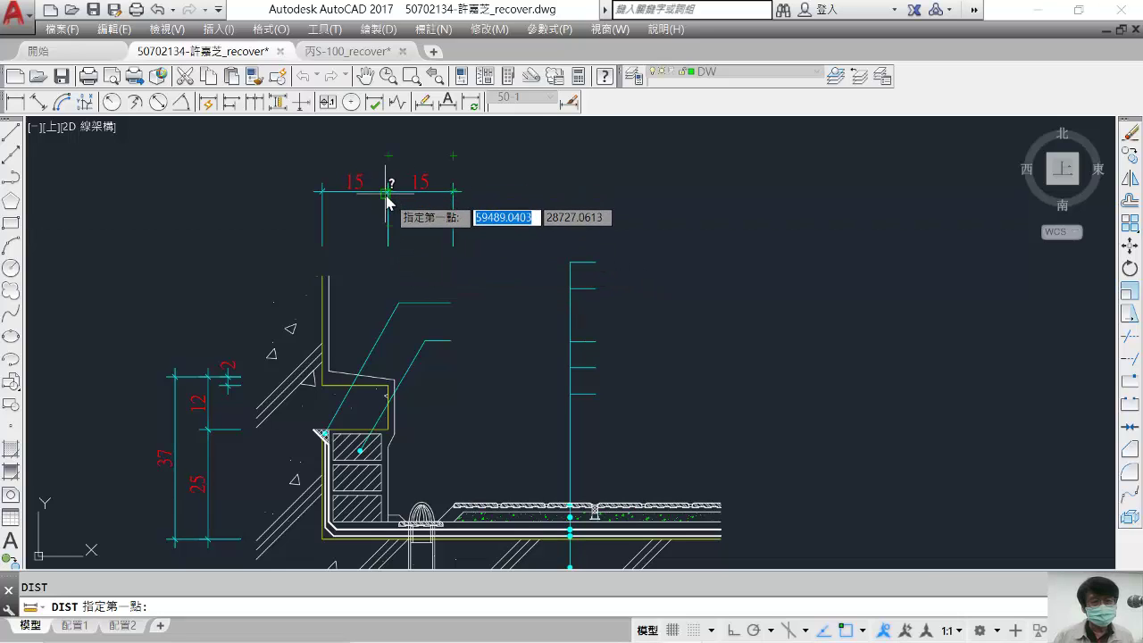
scroll(386, 201, "up", 5)
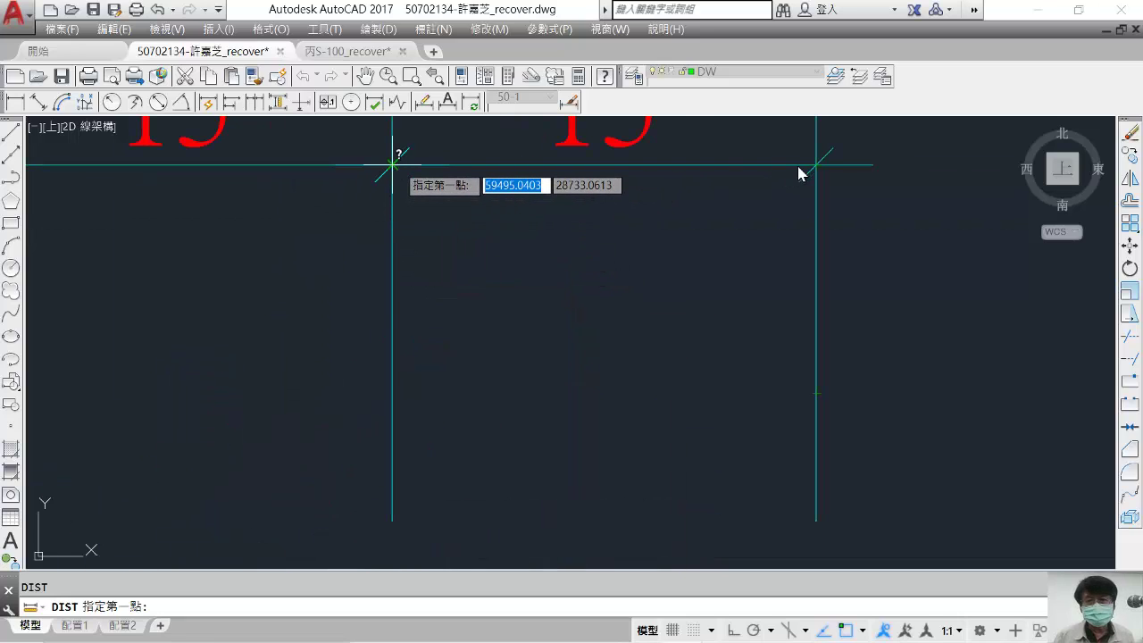